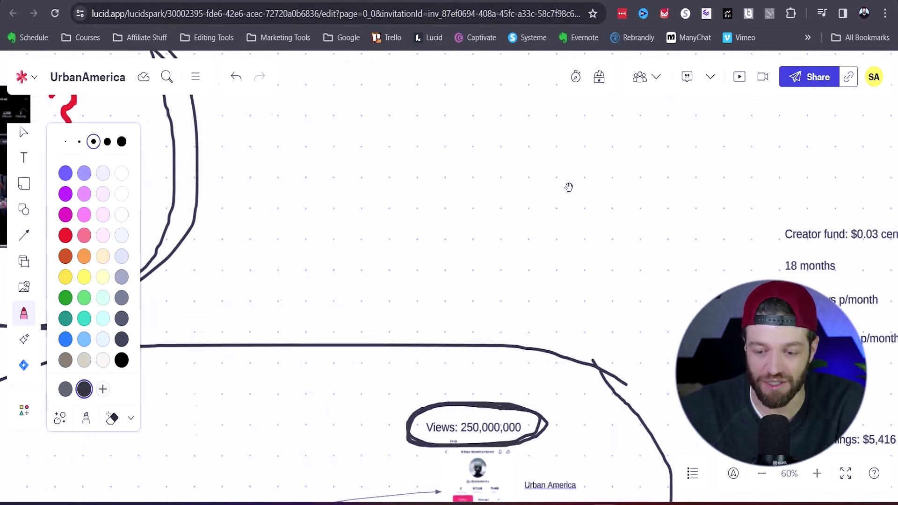
Bring the Creator fund notes into view and loop around the 'Creator fund: $0.03 cents RPM' line
drag(674, 239, 348, 205)
drag(294, 248, 255, 210)
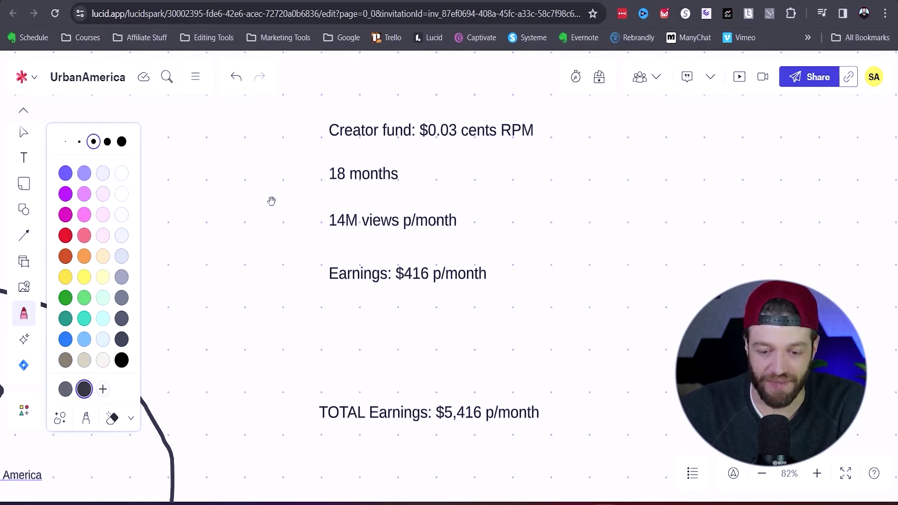
scroll(272, 224, up, 4)
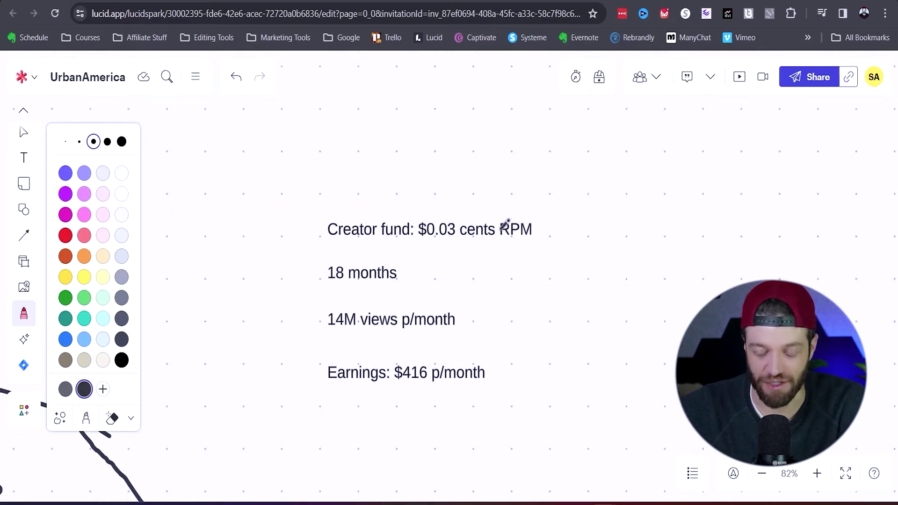
mouse_move(361, 213)
mouse_down()
mouse_move(322, 211)
mouse_move(307, 246)
mouse_move(487, 253)
mouse_move(571, 187)
mouse_move(299, 215)
mouse_move(304, 239)
mouse_up()
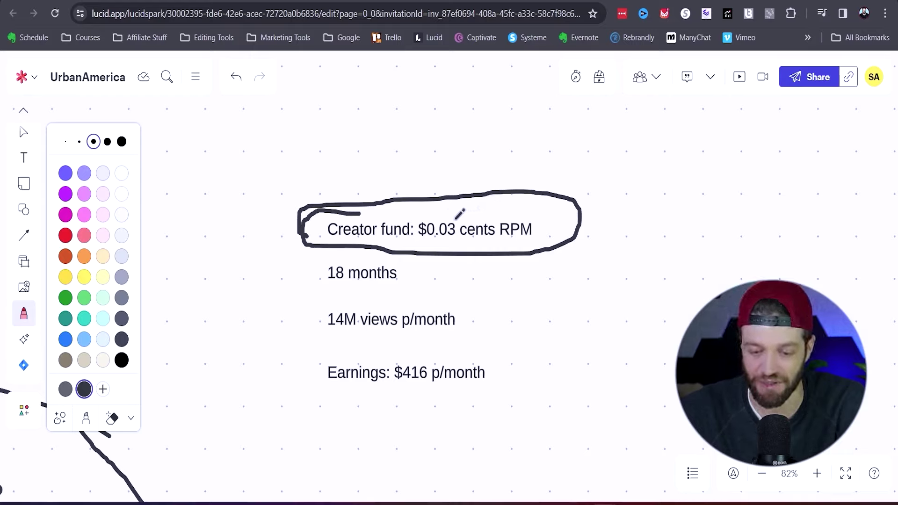
Ring the $0.03 rate inside the line, undoing the discarded strokes with Ctrl+Z
mouse_move(459, 211)
mouse_down()
mouse_move(419, 209)
mouse_move(415, 226)
mouse_move(468, 229)
mouse_move(452, 205)
mouse_up()
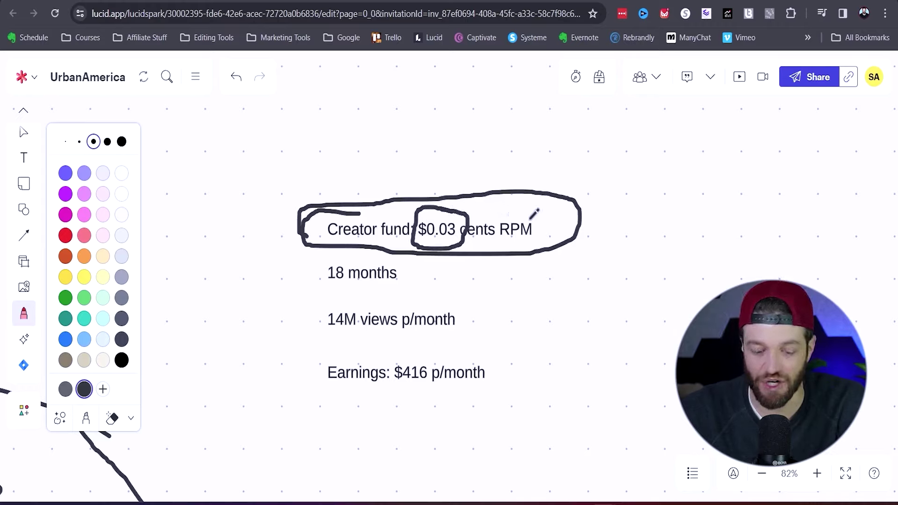
key(ctrl+z)
mouse_move(536, 218)
mouse_down()
mouse_move(512, 206)
mouse_move(456, 213)
mouse_move(451, 236)
mouse_move(482, 248)
mouse_move(551, 237)
mouse_move(542, 212)
mouse_move(583, 209)
mouse_up()
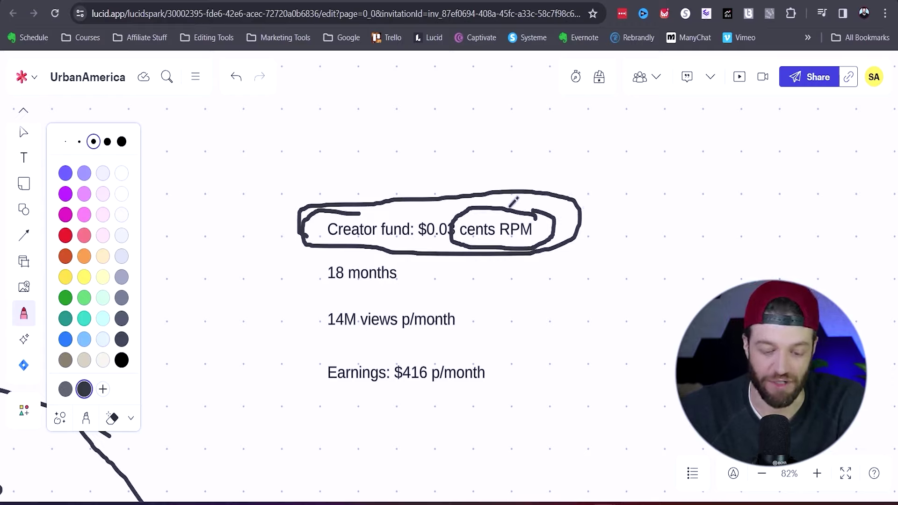
key(ctrl+z)
drag(421, 211, 323, 205)
mouse_move(450, 216)
mouse_down()
mouse_move(412, 215)
mouse_move(416, 249)
mouse_move(468, 224)
mouse_move(463, 199)
mouse_move(403, 220)
mouse_move(449, 250)
mouse_move(452, 192)
mouse_up()
key(ctrl+z)
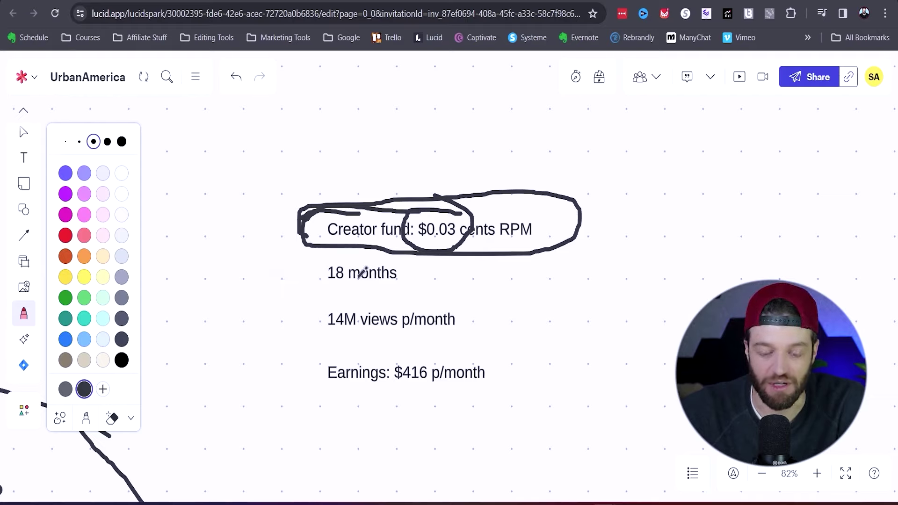
Draw an arrow to '18 months' and loop around '14M views p/month' and 'Earnings: $416 p/month'
mouse_move(254, 297)
mouse_down()
mouse_move(291, 276)
mouse_move(331, 276)
mouse_up()
mouse_move(407, 300)
mouse_down()
mouse_move(360, 299)
mouse_move(314, 330)
mouse_move(449, 333)
mouse_move(495, 308)
mouse_move(388, 298)
mouse_up()
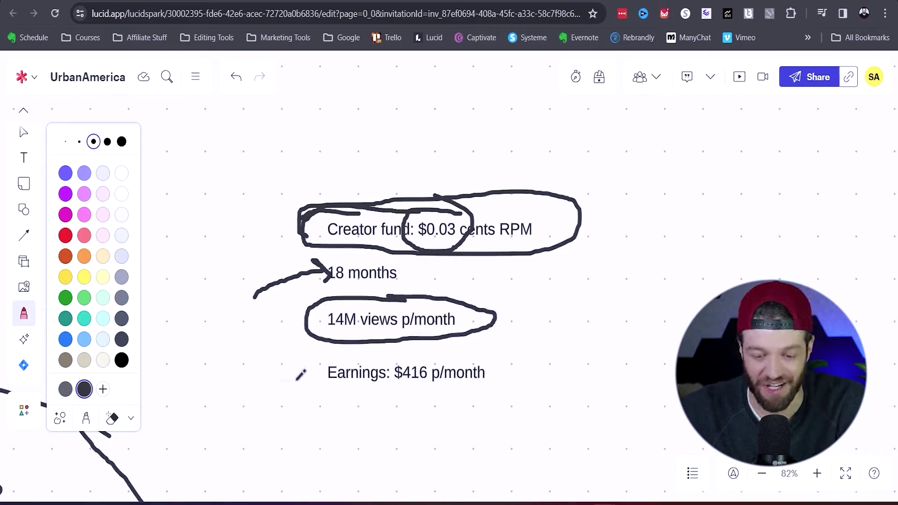
mouse_move(541, 201)
mouse_down()
mouse_move(384, 187)
mouse_move(312, 229)
mouse_move(440, 247)
mouse_move(541, 202)
mouse_move(466, 195)
mouse_up()
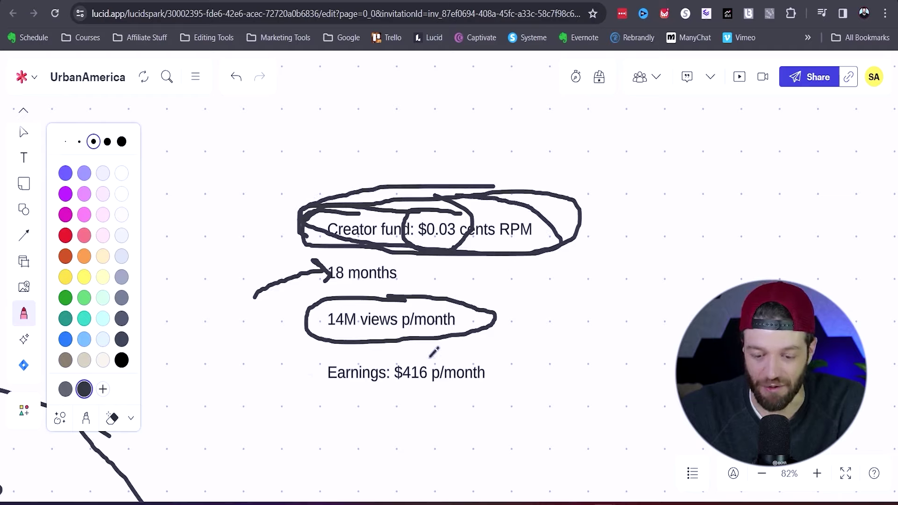
mouse_move(423, 351)
mouse_down()
mouse_move(294, 349)
mouse_move(373, 404)
mouse_move(532, 371)
mouse_move(397, 347)
mouse_up()
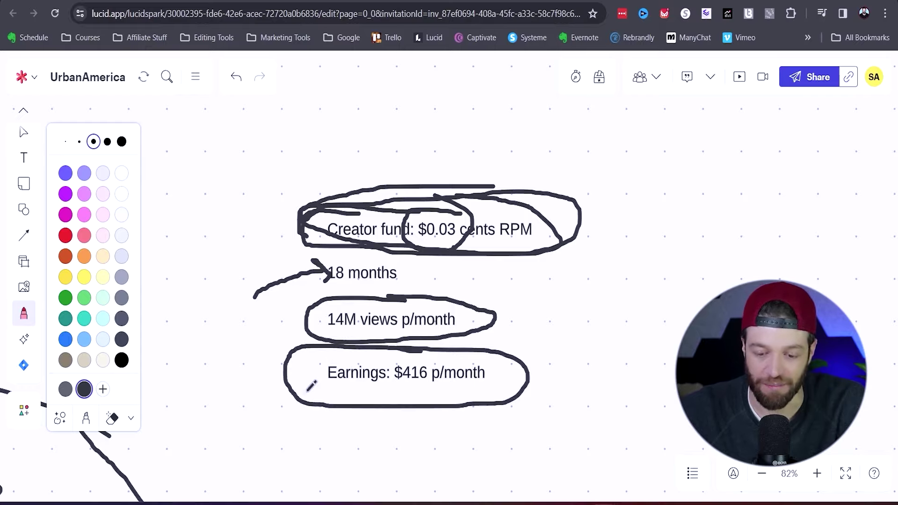
Pan down and draw a loop around 'TOTAL Earnings: $5,416 p/month'
scroll(290, 412, down, 4)
scroll(290, 412, left, 2)
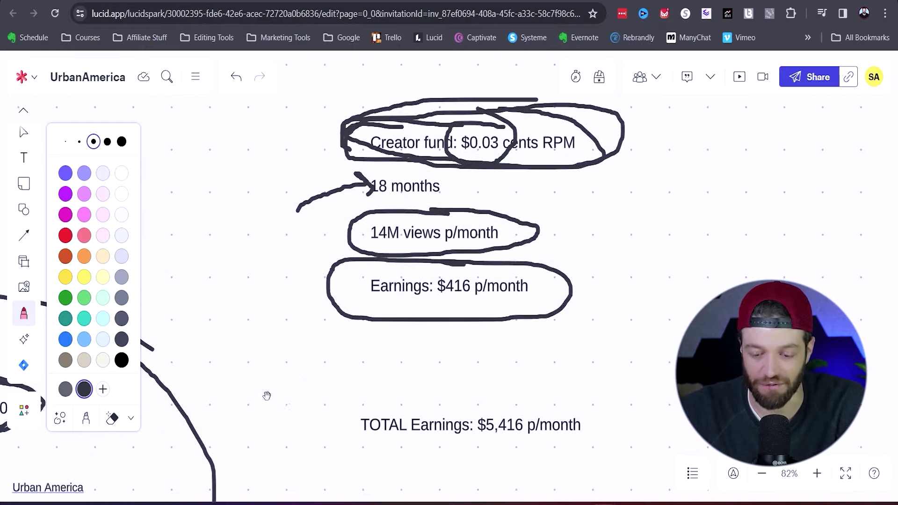
drag(257, 397, 333, 363)
scroll(320, 365, down, 10)
scroll(321, 365, left, 7)
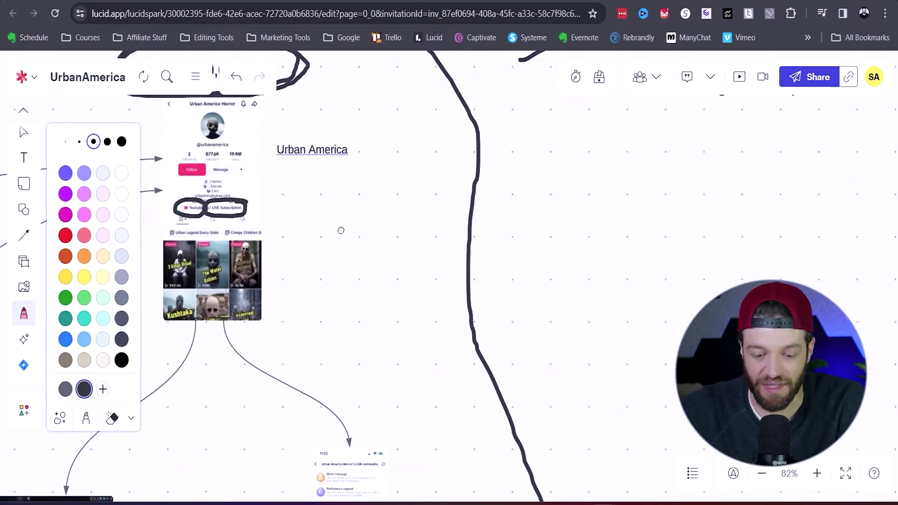
scroll(566, 260, up, 10)
scroll(566, 260, right, 6)
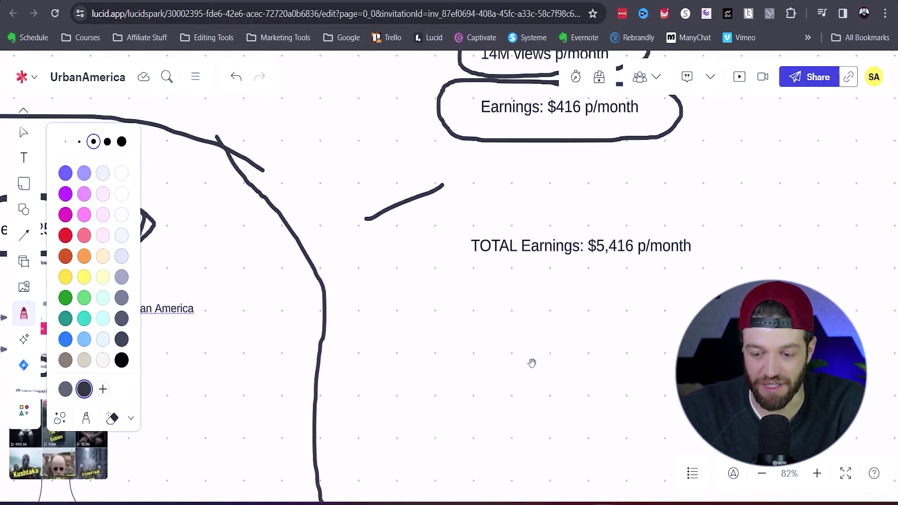
mouse_move(555, 306)
mouse_down()
mouse_move(382, 299)
mouse_move(376, 359)
mouse_move(618, 332)
mouse_move(504, 294)
mouse_up()
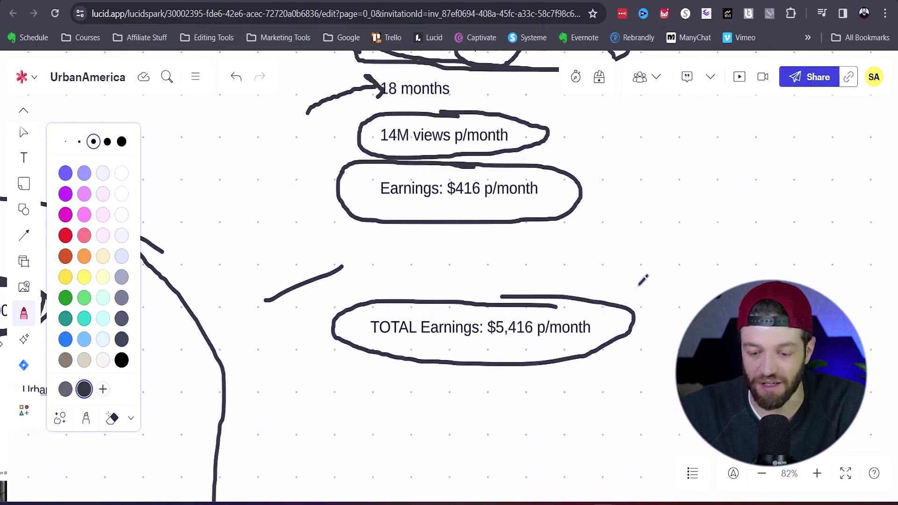
drag(624, 202, 521, 287)
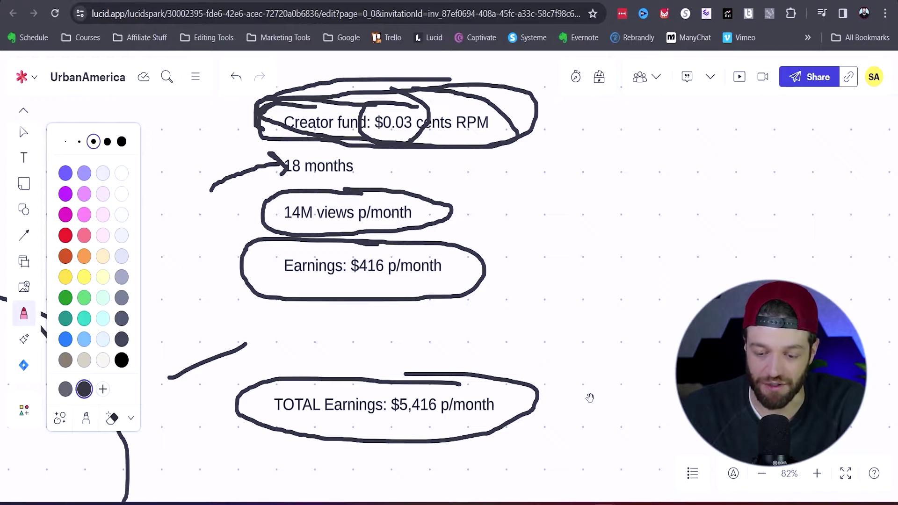
At 82% zoom, ring the 'Creativity Program: $0.80 cents RPM' line and '(vids must be over 1 min)'
scroll(590, 397, down, 3)
scroll(654, 413, up, 1)
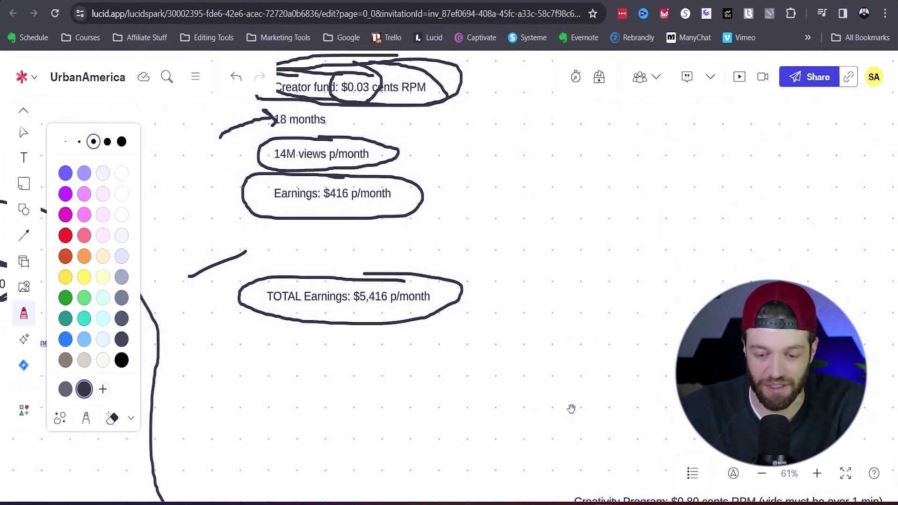
scroll(571, 413, down, 6)
scroll(409, 203, up, 3)
scroll(394, 224, up, 5)
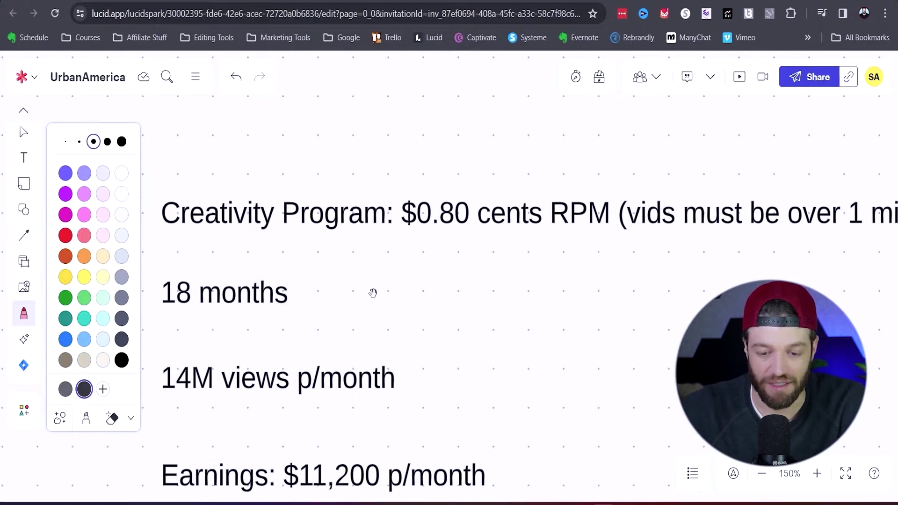
drag(373, 293, 523, 280)
scroll(519, 277, down, 3)
drag(611, 302, 480, 279)
scroll(514, 230, down, 3)
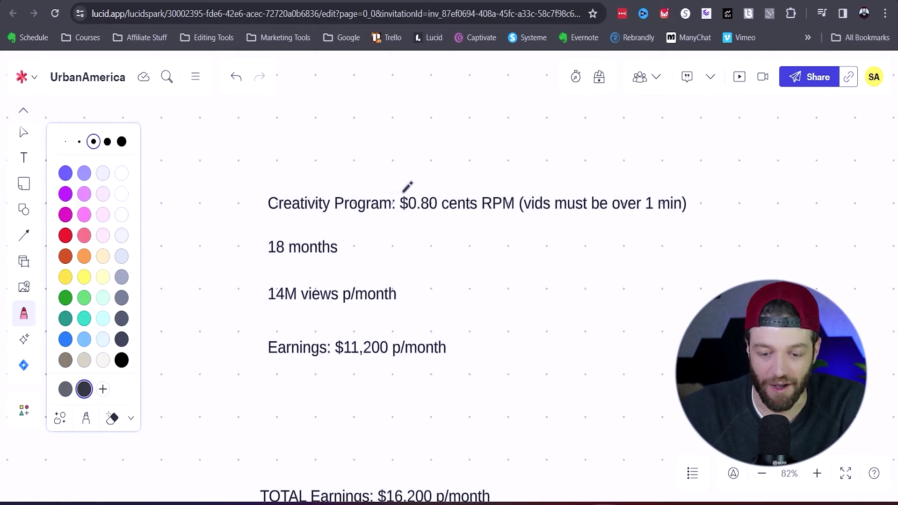
mouse_move(414, 182)
mouse_down()
mouse_move(296, 176)
mouse_move(256, 186)
mouse_move(239, 211)
mouse_move(330, 223)
mouse_move(629, 230)
mouse_move(720, 186)
mouse_move(244, 162)
mouse_move(271, 219)
mouse_move(455, 223)
mouse_move(695, 196)
mouse_move(582, 168)
mouse_move(522, 176)
mouse_move(511, 216)
mouse_move(646, 230)
mouse_move(732, 194)
mouse_move(552, 170)
mouse_move(522, 213)
mouse_move(698, 221)
mouse_move(646, 166)
mouse_up()
drag(588, 190, 585, 188)
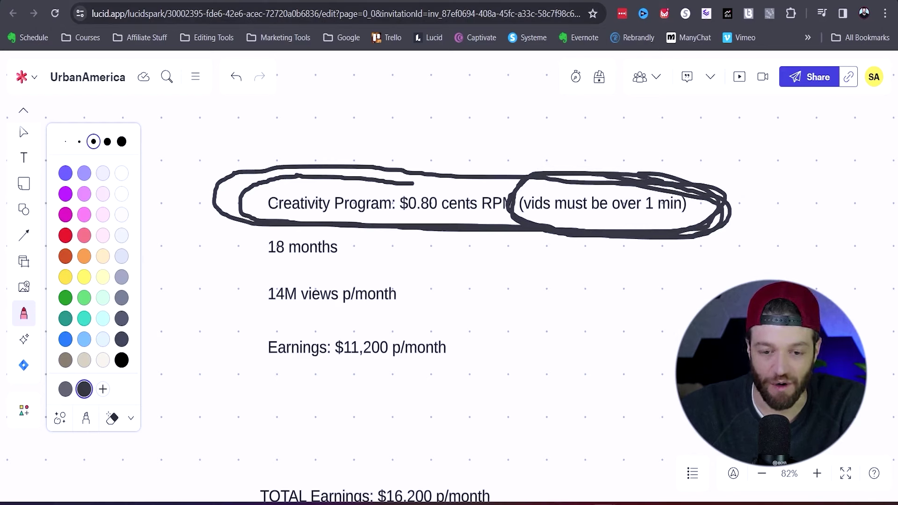
In TikTok, play and pause the 'Texas: Black Eyed Children' video, then close it
click(228, 2)
scroll(438, 201, up, 4)
scroll(470, 217, up, 6)
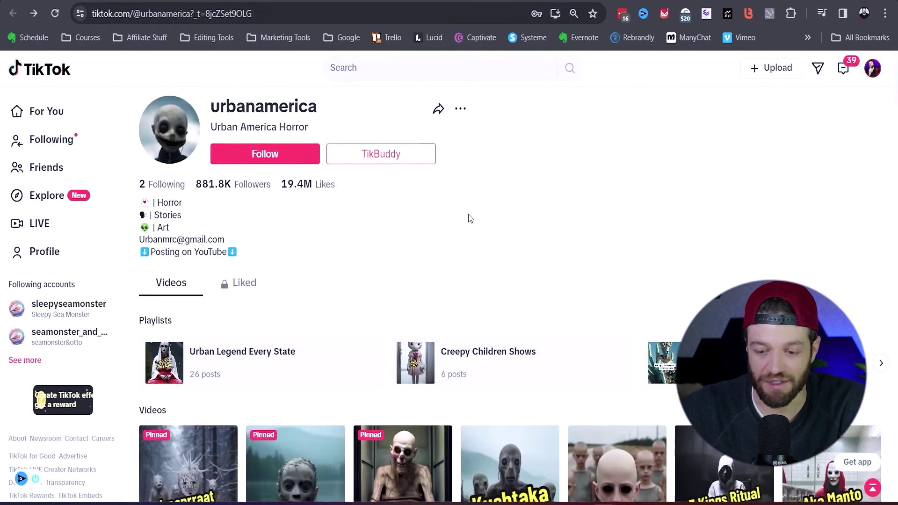
scroll(481, 217, down, 5)
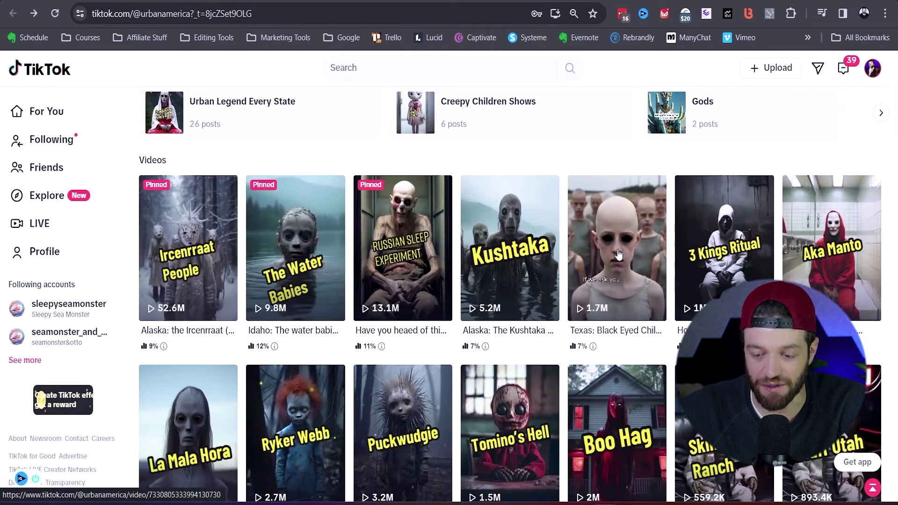
click(618, 268)
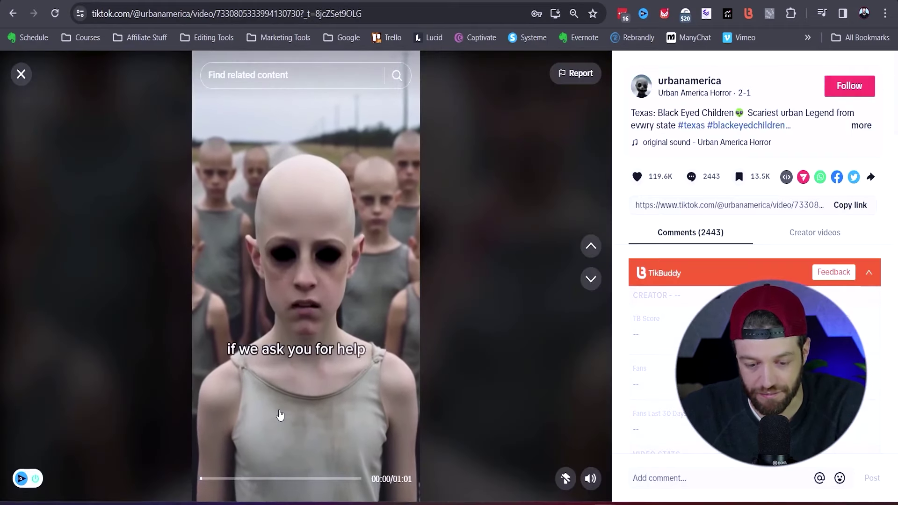
click(280, 414)
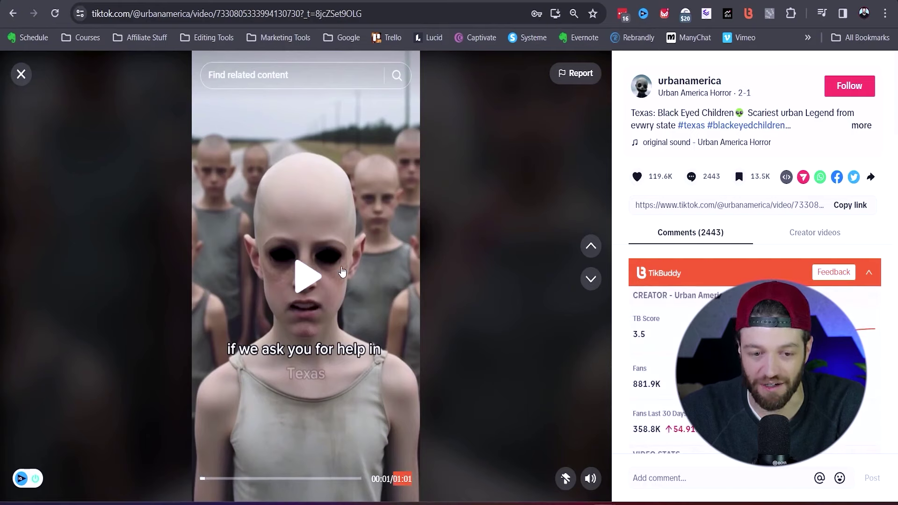
click(21, 74)
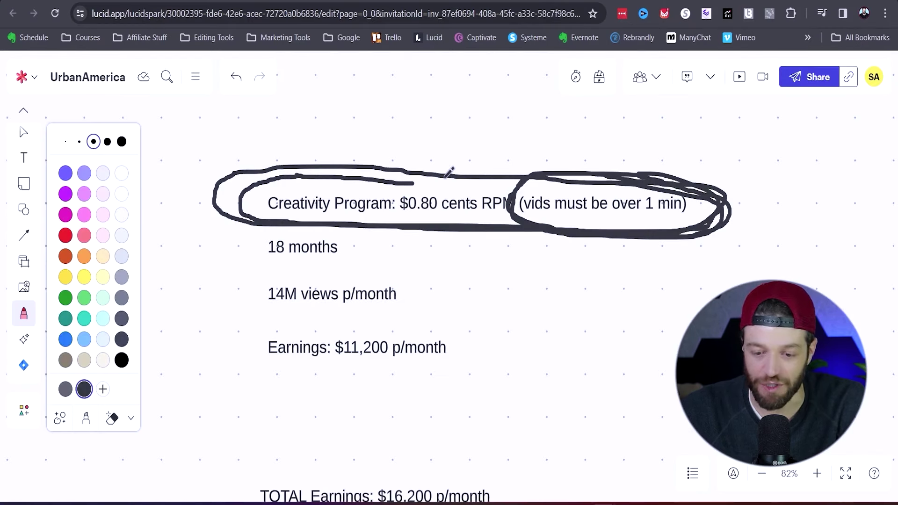
Try extra loops around '$0.80 cents RPM', then undo every one of them with Ctrl+Z
mouse_move(448, 172)
mouse_down()
mouse_move(285, 157)
mouse_move(221, 187)
mouse_move(263, 220)
mouse_move(711, 233)
mouse_move(482, 156)
mouse_move(314, 156)
mouse_up()
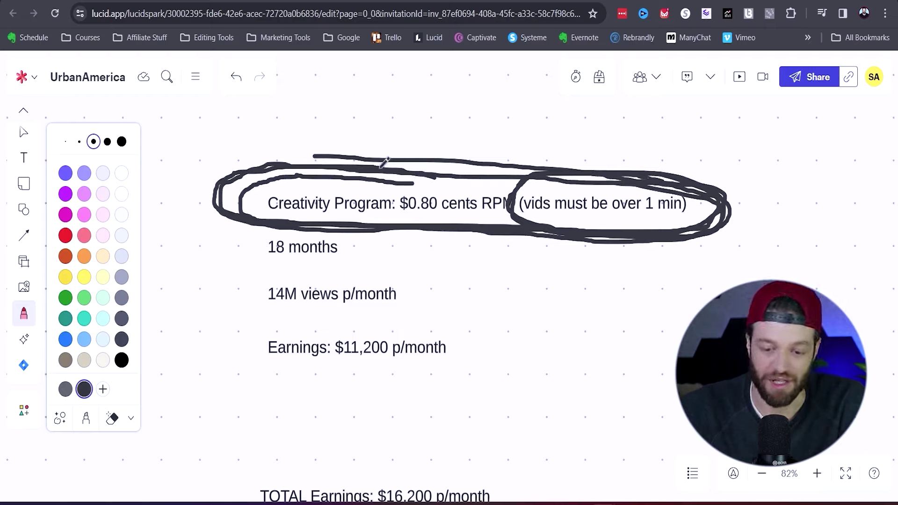
key(ctrl+z)
key(ctrl+z)
key(ctrl+z)
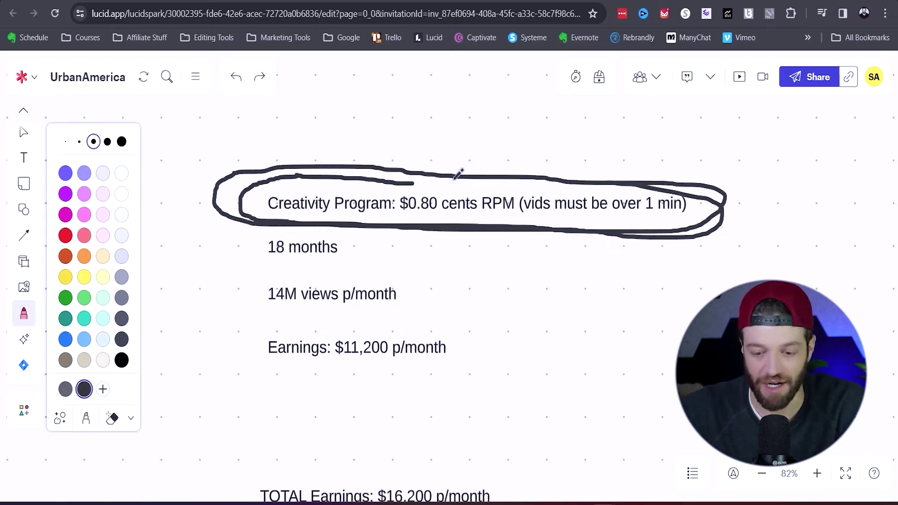
mouse_move(464, 184)
mouse_down()
mouse_move(427, 175)
mouse_move(398, 186)
mouse_move(393, 210)
mouse_move(425, 224)
mouse_move(524, 213)
mouse_move(490, 170)
mouse_move(445, 175)
mouse_up()
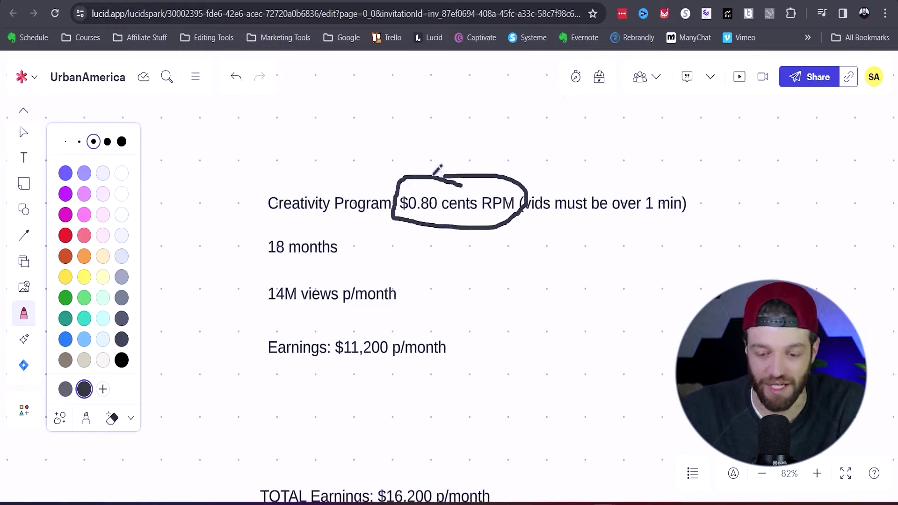
mouse_move(476, 171)
mouse_down()
mouse_move(390, 187)
mouse_move(423, 228)
mouse_move(496, 229)
mouse_move(531, 183)
mouse_up()
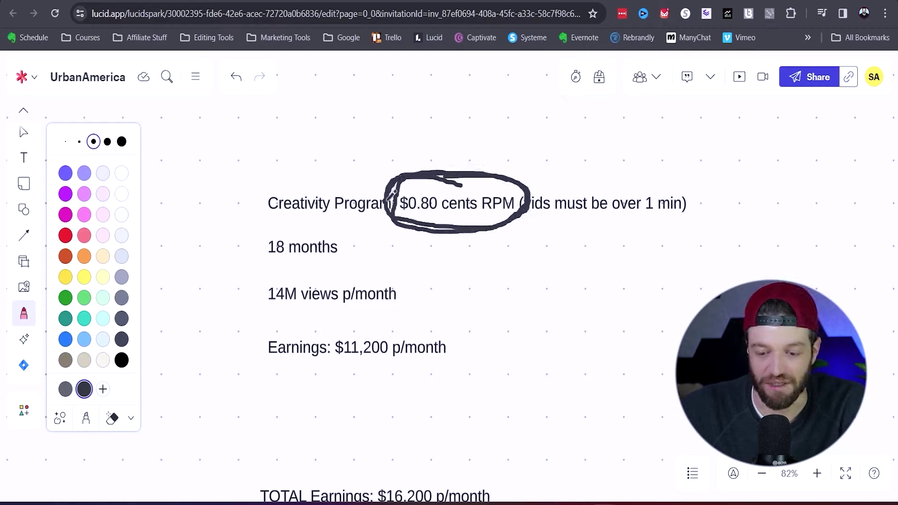
mouse_move(392, 195)
mouse_down()
mouse_move(477, 227)
mouse_move(535, 196)
mouse_move(488, 168)
mouse_up()
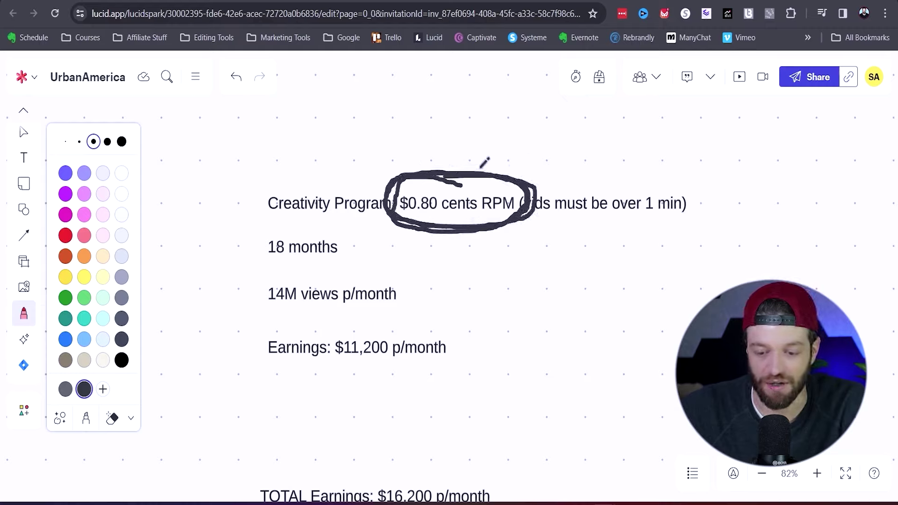
key(ctrl+z)
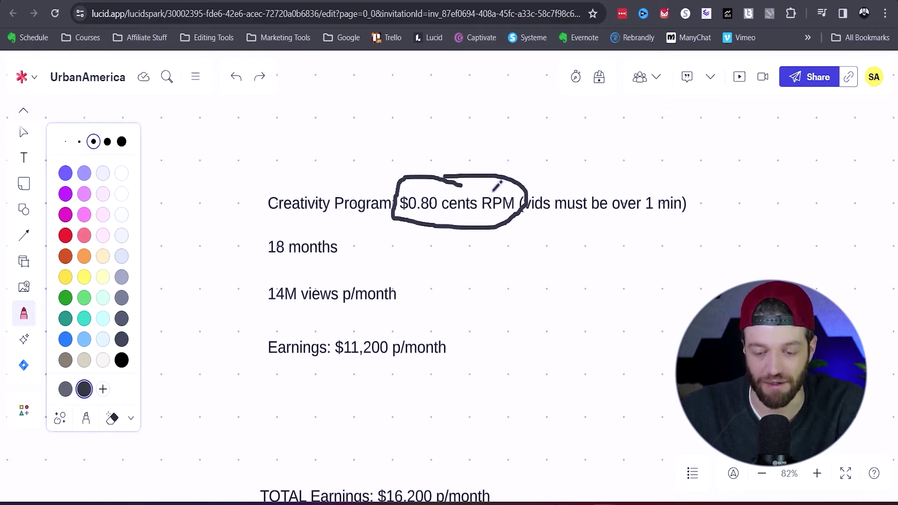
key(ctrl+z)
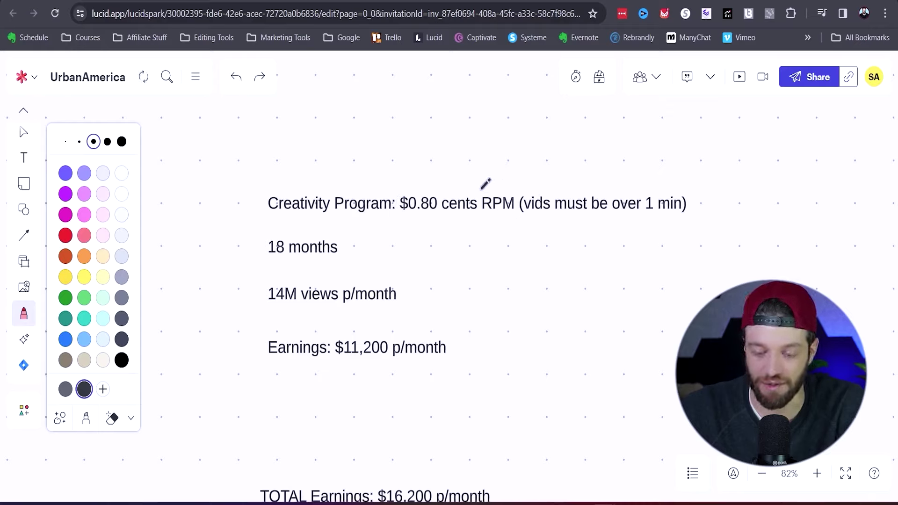
mouse_move(472, 192)
mouse_down()
mouse_move(412, 178)
mouse_move(388, 201)
mouse_move(414, 235)
mouse_move(516, 226)
mouse_move(528, 182)
mouse_move(424, 176)
mouse_up()
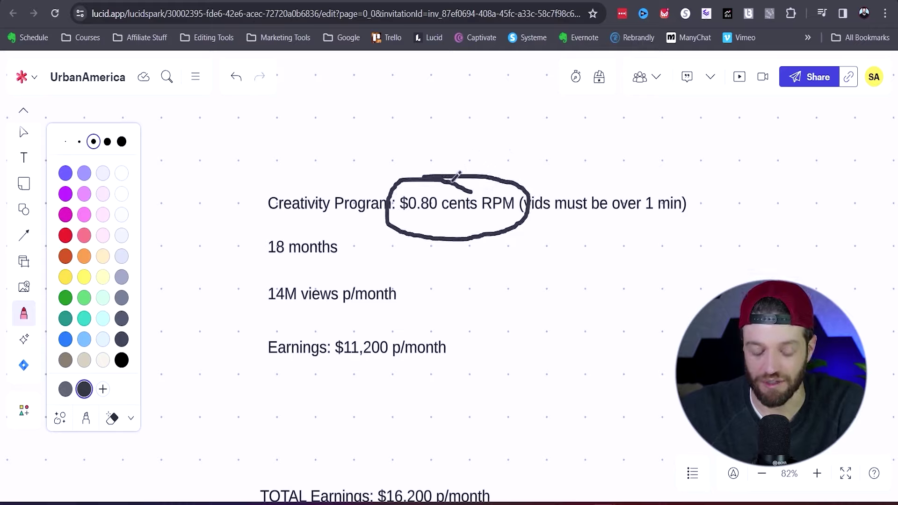
key(ctrl+z)
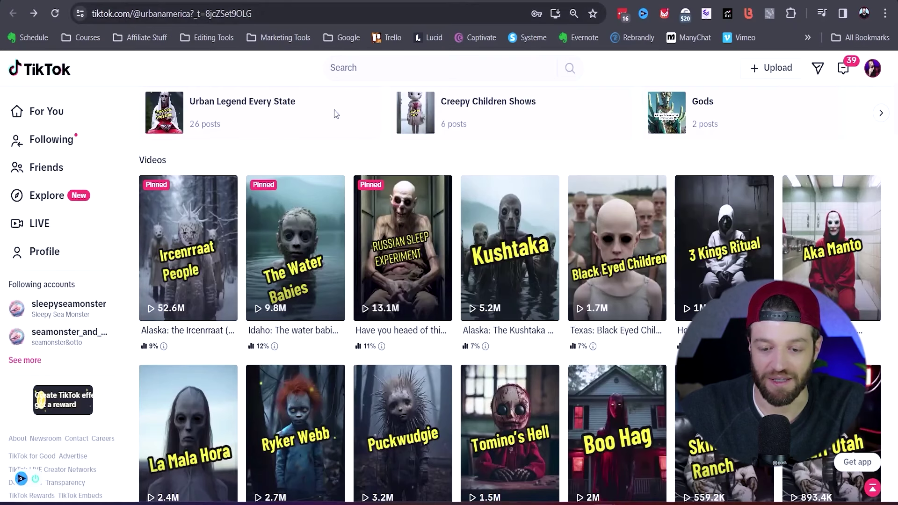
scroll(335, 115, up, 5)
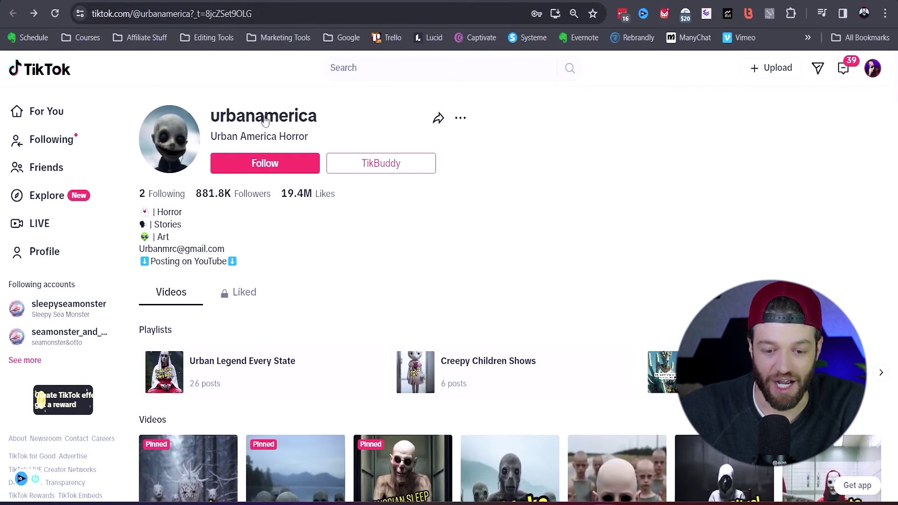
scroll(276, 133, down, 2)
scroll(297, 164, up, 2)
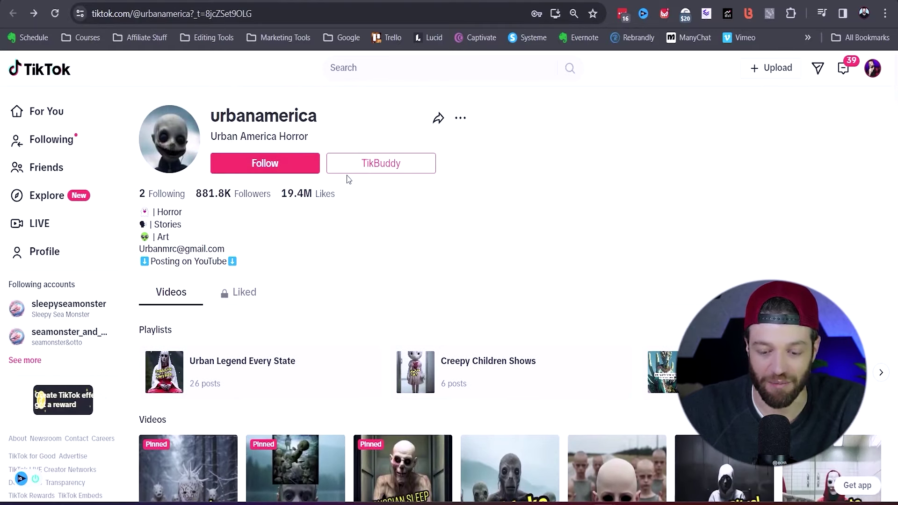
scroll(393, 185, down, 7)
scroll(666, 239, down, 3)
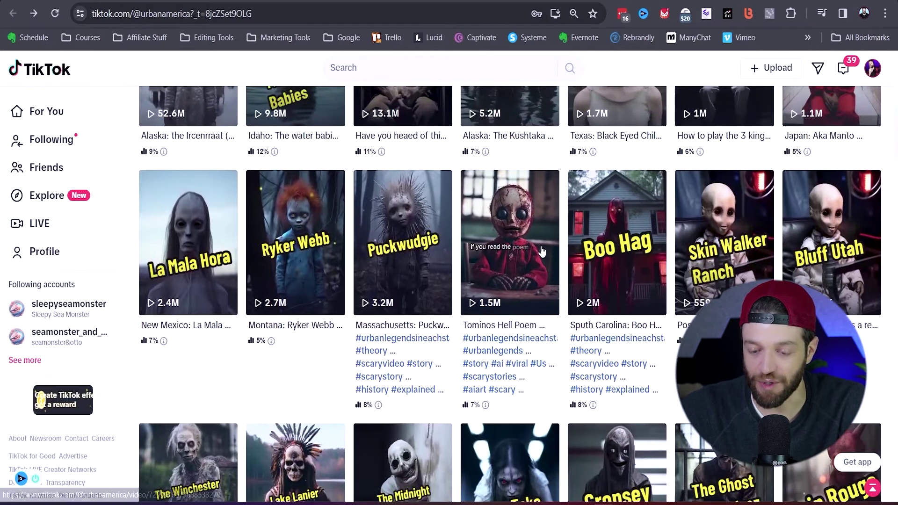
scroll(541, 251, down, 1)
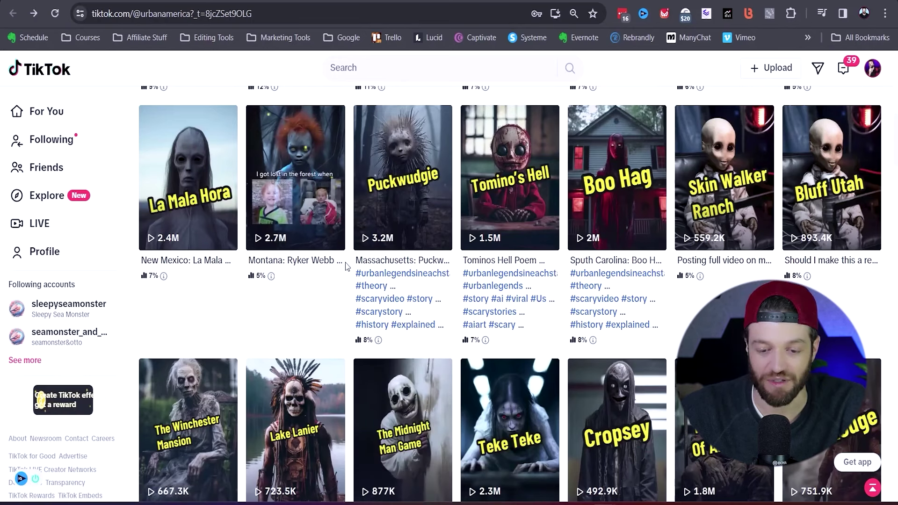
scroll(354, 273, up, 5)
scroll(355, 270, up, 5)
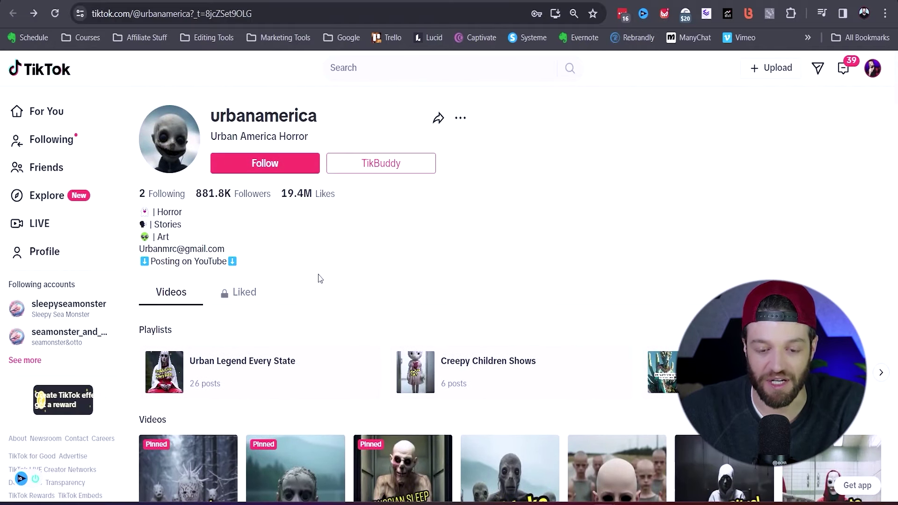
scroll(356, 244, down, 6)
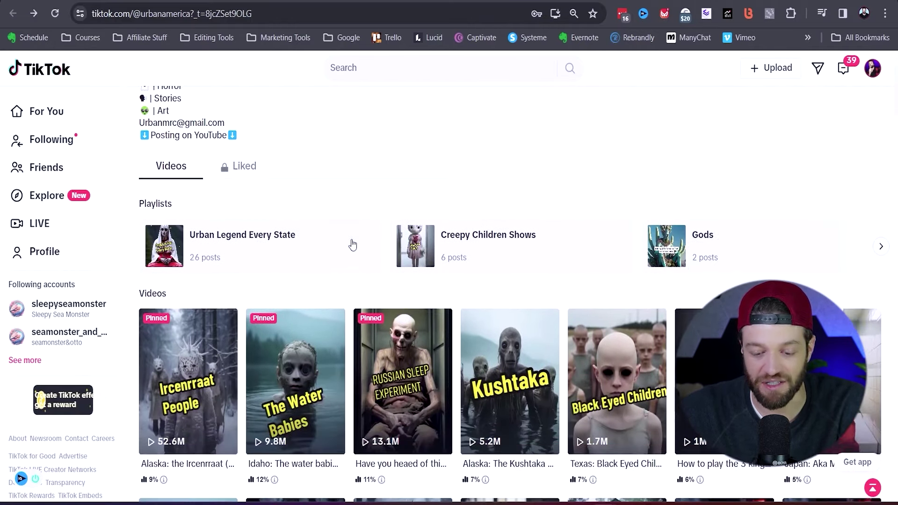
scroll(300, 207, up, 3)
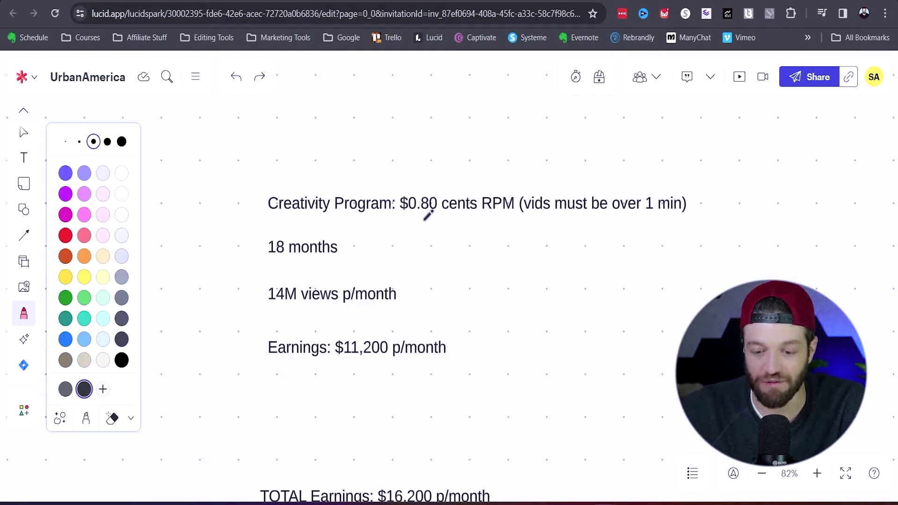
Sketch up and down arrows above the Creativity Program line and loop around '$0.80 cents RPM'
mouse_move(398, 182)
mouse_down()
mouse_move(457, 138)
mouse_move(491, 140)
mouse_move(499, 176)
mouse_move(486, 164)
mouse_move(508, 160)
mouse_up()
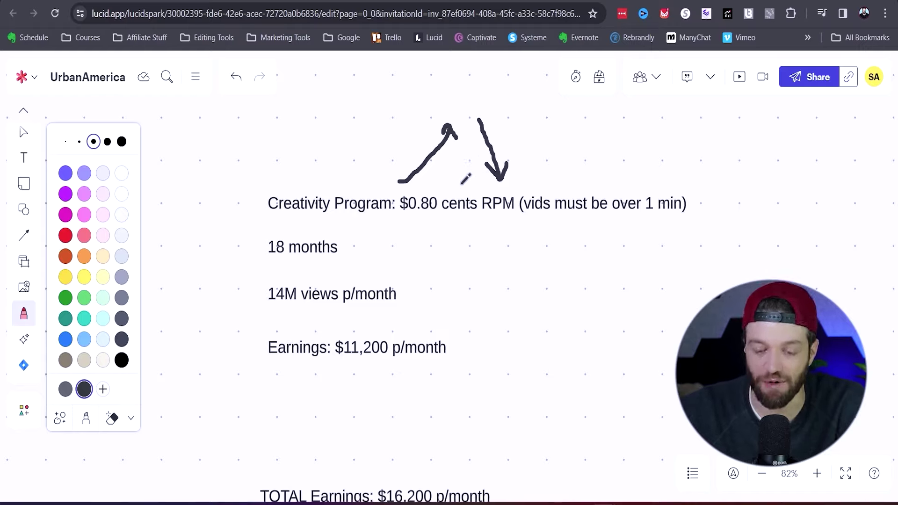
mouse_move(449, 187)
mouse_down()
mouse_move(424, 177)
mouse_move(392, 189)
mouse_move(450, 234)
mouse_move(489, 232)
mouse_move(526, 187)
mouse_move(419, 174)
mouse_up()
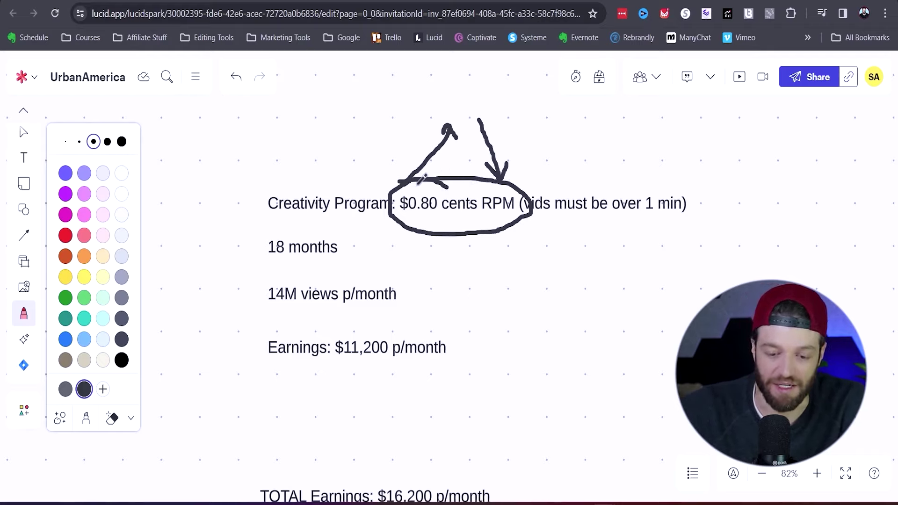
Undo the last stroke, then circle '18 months', '14M views p/month', the label and 'Earnings: $11,200 p/month'
key(ctrl+z)
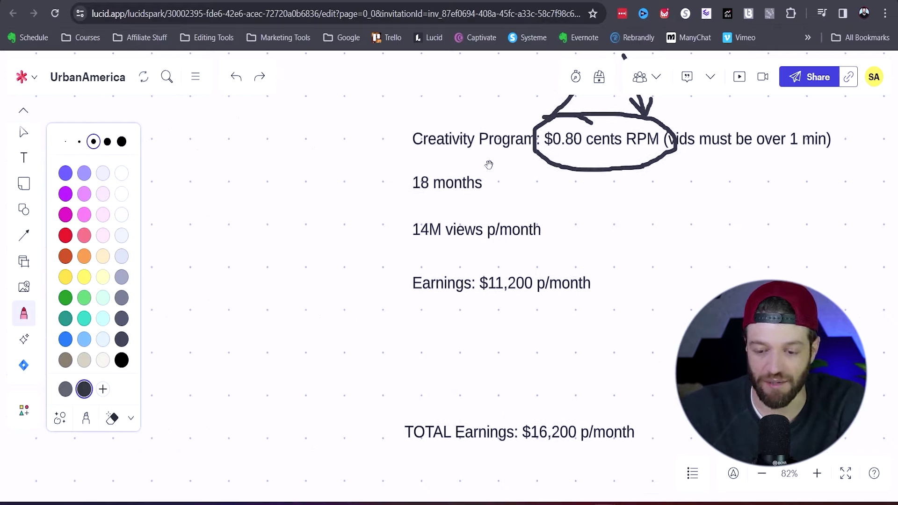
mouse_move(489, 164)
mouse_down()
mouse_move(401, 162)
mouse_move(423, 206)
mouse_move(514, 161)
mouse_move(468, 164)
mouse_up()
mouse_move(470, 209)
mouse_down()
mouse_move(416, 208)
mouse_move(397, 239)
mouse_move(563, 223)
mouse_move(501, 201)
mouse_up()
drag(440, 362, 360, 338)
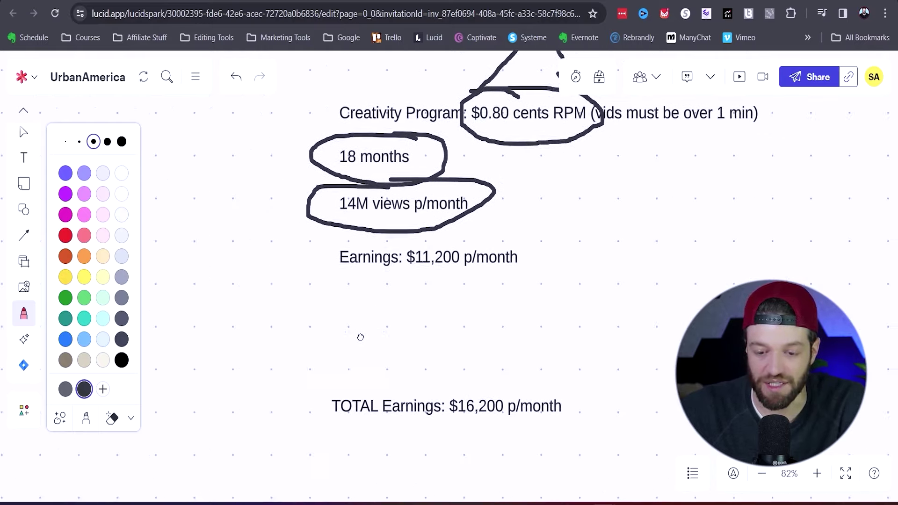
mouse_move(366, 84)
mouse_down()
mouse_move(348, 81)
mouse_move(333, 123)
mouse_move(421, 125)
mouse_up()
mouse_move(407, 230)
mouse_down()
mouse_move(340, 220)
mouse_move(377, 281)
mouse_move(559, 263)
mouse_move(386, 216)
mouse_up()
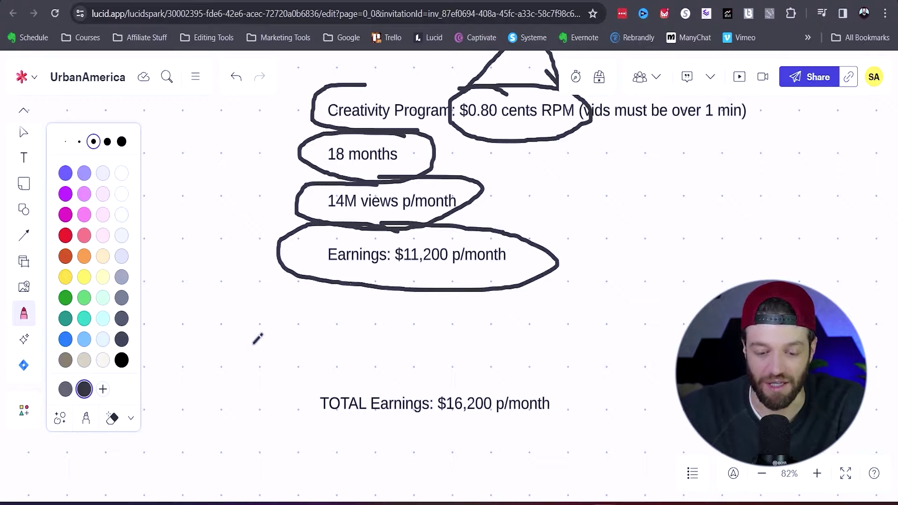
Double-circle the 'TOTAL Earnings: $16,200 p/month' line
drag(257, 337, 241, 248)
mouse_move(536, 281)
mouse_down()
mouse_move(482, 271)
mouse_move(250, 318)
mouse_move(577, 355)
mouse_move(429, 271)
mouse_up()
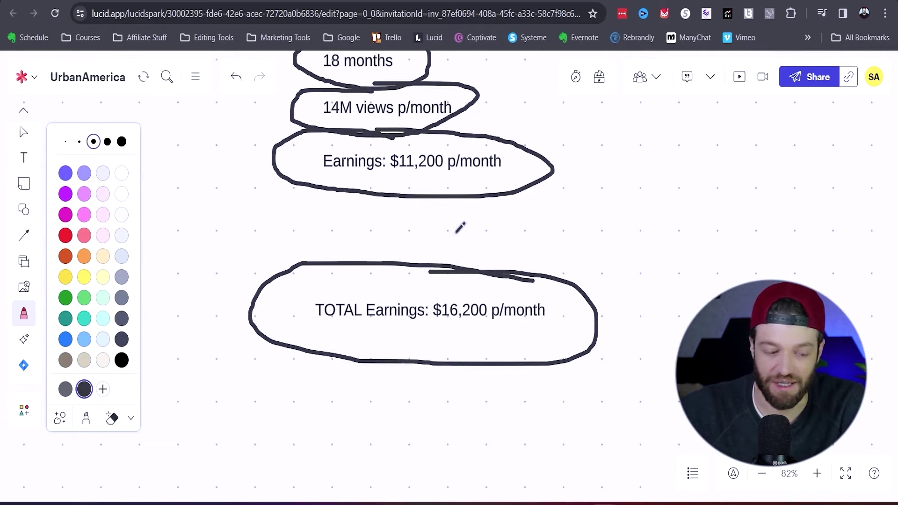
drag(406, 281, 449, 372)
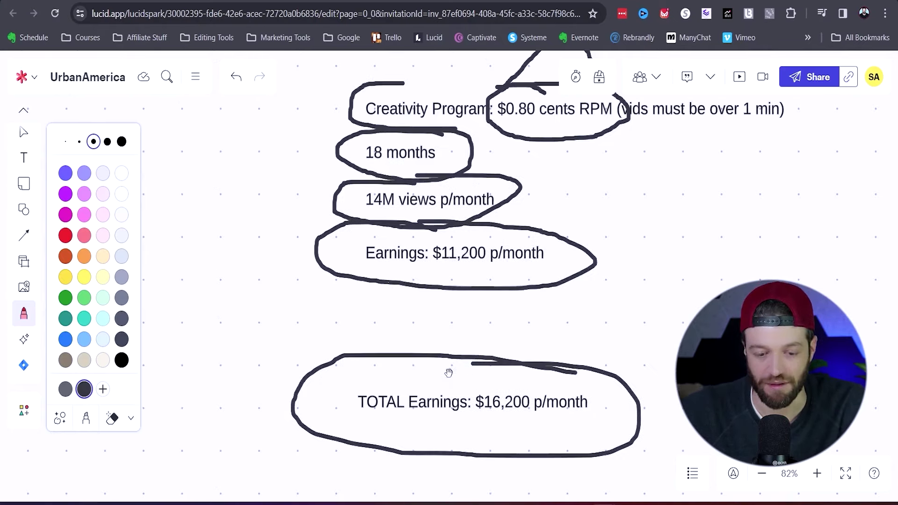
mouse_move(518, 341)
mouse_down()
mouse_move(459, 325)
mouse_move(281, 460)
mouse_move(590, 454)
mouse_move(490, 326)
mouse_up()
drag(220, 220, 441, 291)
Zoom out to 45% and draw several heavy rings around the TikTok profile and its 'Views: 250,000,000' label
scroll(442, 292, down, 5)
drag(315, 262, 598, 315)
scroll(426, 253, up, 1)
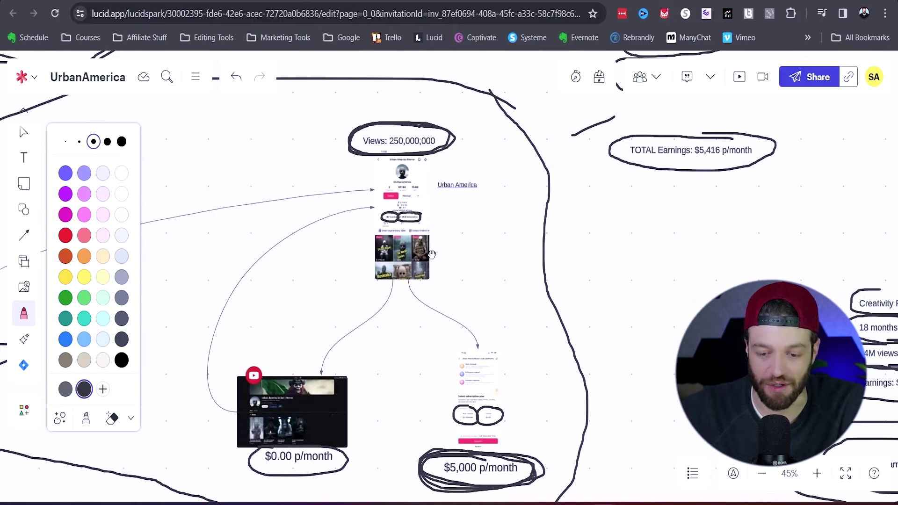
drag(289, 174, 376, 190)
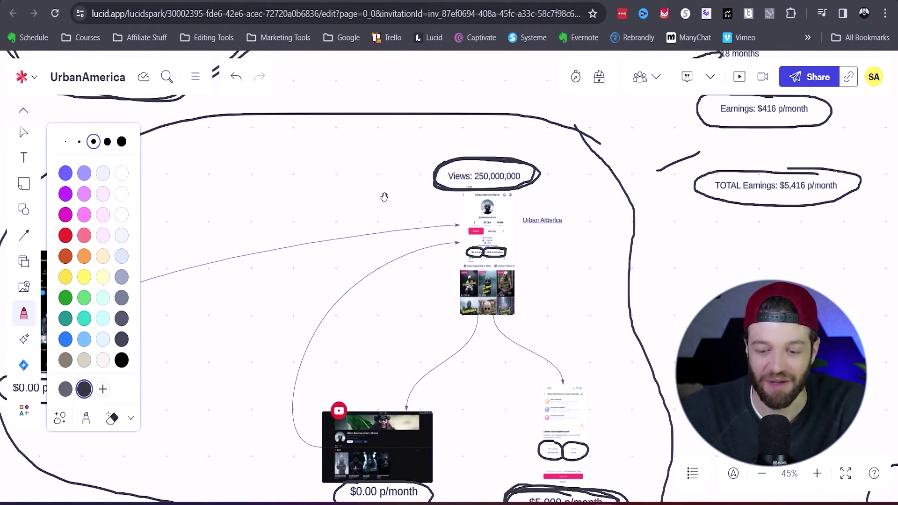
mouse_move(560, 150)
mouse_down()
mouse_move(491, 134)
mouse_move(364, 231)
mouse_move(496, 356)
mouse_move(603, 183)
mouse_move(454, 123)
mouse_move(361, 248)
mouse_move(429, 353)
mouse_move(608, 320)
mouse_move(557, 122)
mouse_move(390, 148)
mouse_move(389, 323)
mouse_move(580, 336)
mouse_move(608, 190)
mouse_move(473, 124)
mouse_move(514, 145)
mouse_up()
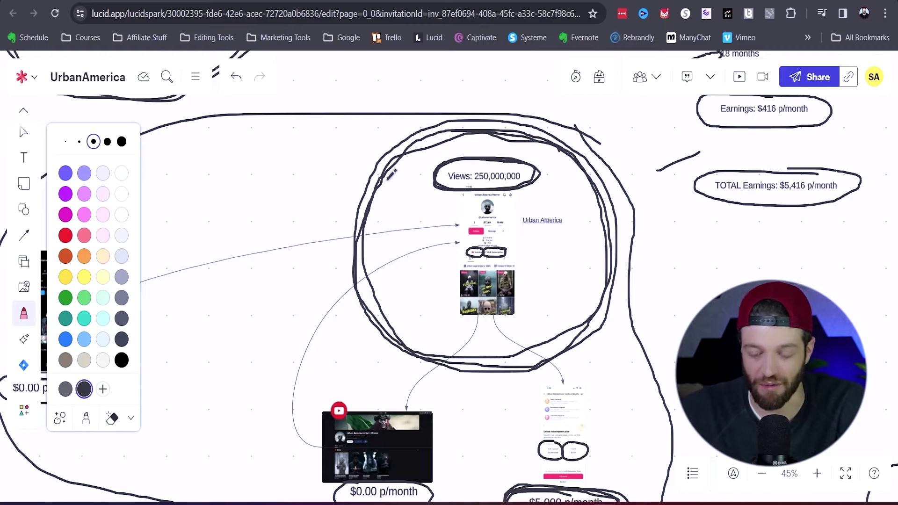
mouse_move(766, 250)
mouse_down()
mouse_move(449, 206)
mouse_move(315, 144)
mouse_up()
mouse_move(602, 187)
mouse_down()
mouse_move(490, 226)
mouse_move(645, 243)
mouse_move(669, 197)
mouse_move(484, 206)
mouse_move(640, 239)
mouse_move(685, 206)
mouse_move(487, 215)
mouse_move(497, 231)
mouse_up()
mouse_move(249, 204)
mouse_down()
mouse_move(630, 266)
mouse_move(718, 291)
mouse_move(736, 283)
mouse_up()
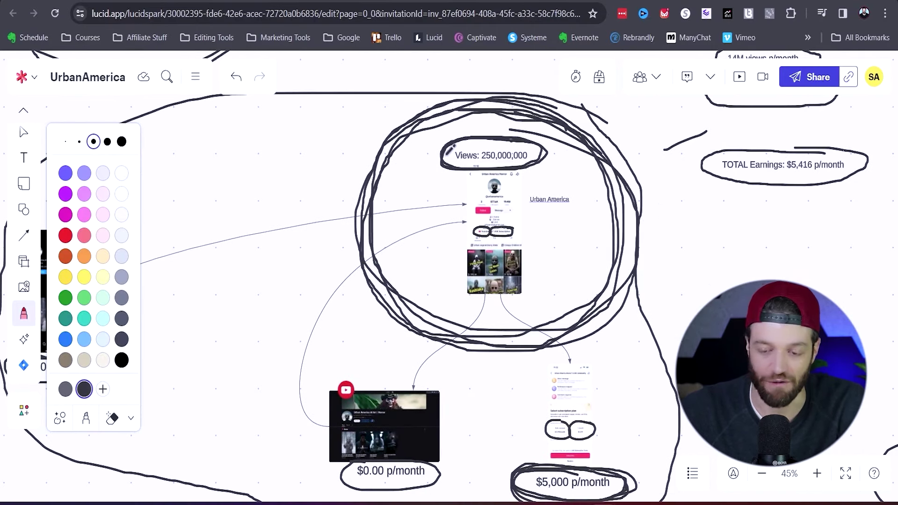